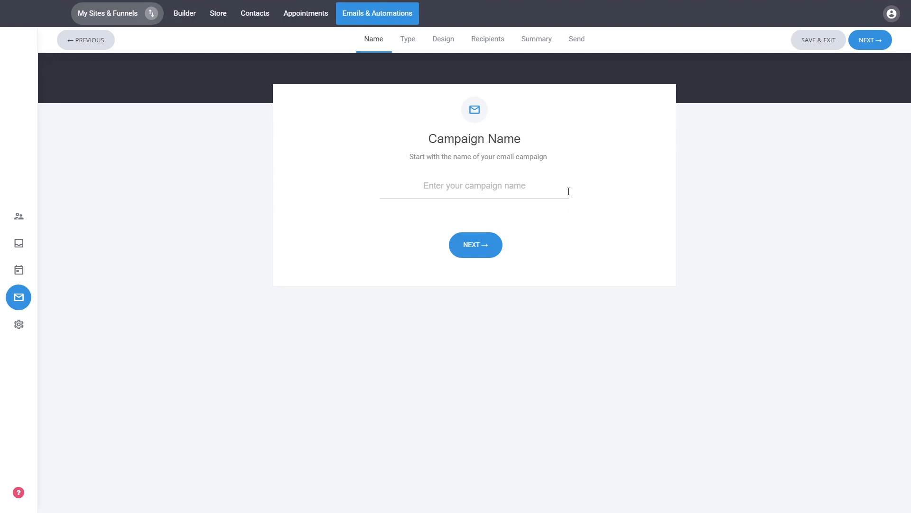
Enter a name for the email campaign and continue to the campaign type stage.
left_click(569, 191)
left_click(488, 250)
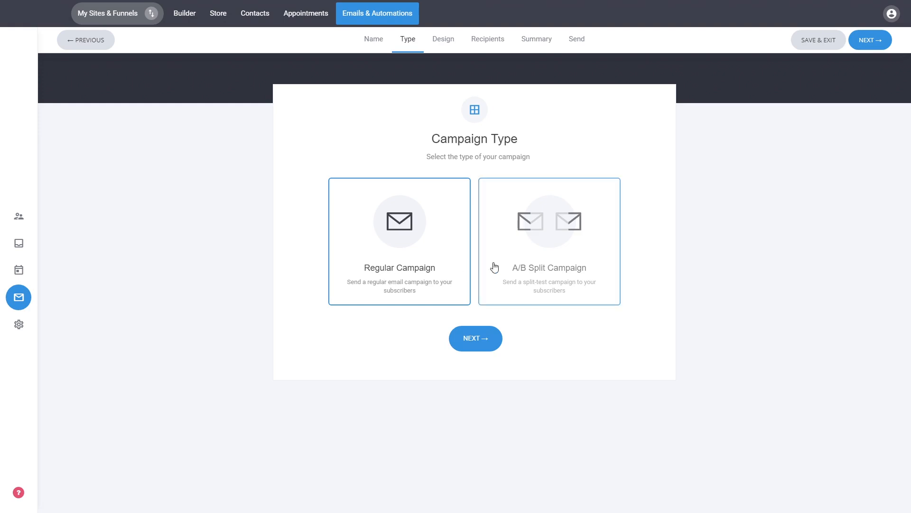
left_click(526, 263)
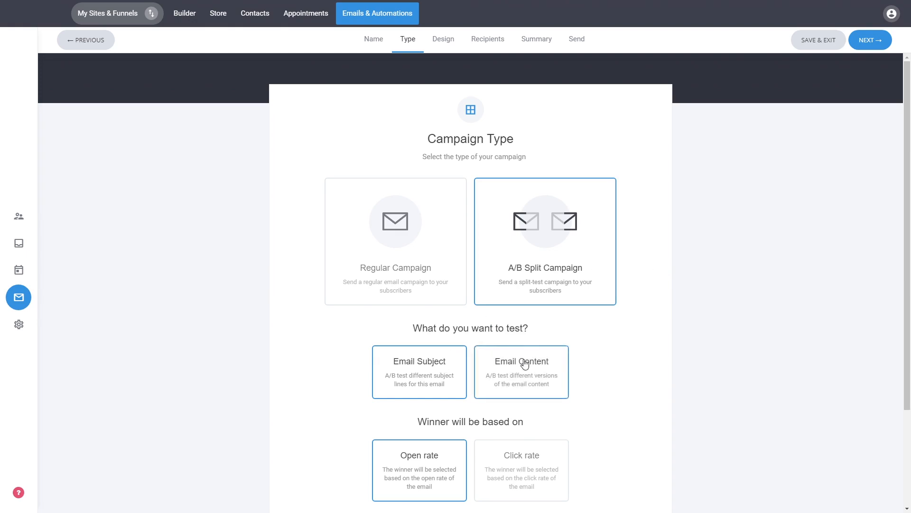
scroll(666, 342, "down", 2)
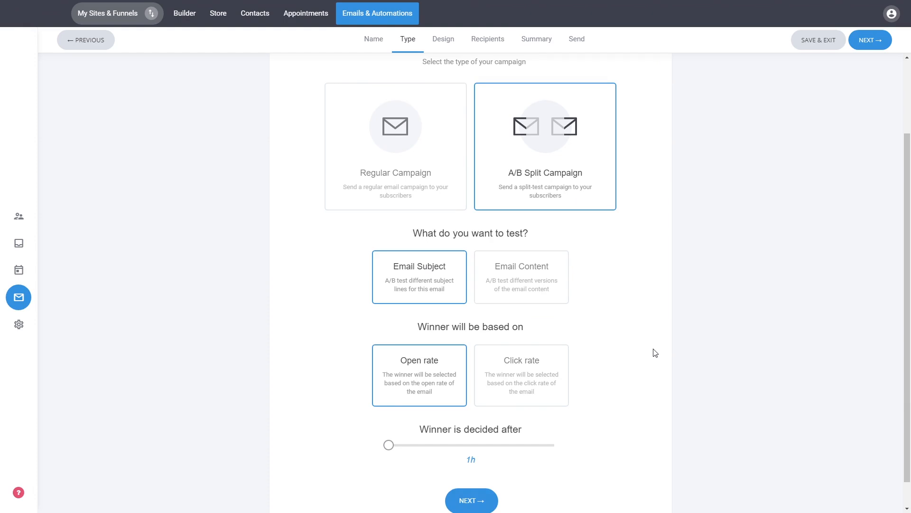
scroll(655, 352, "up", 2)
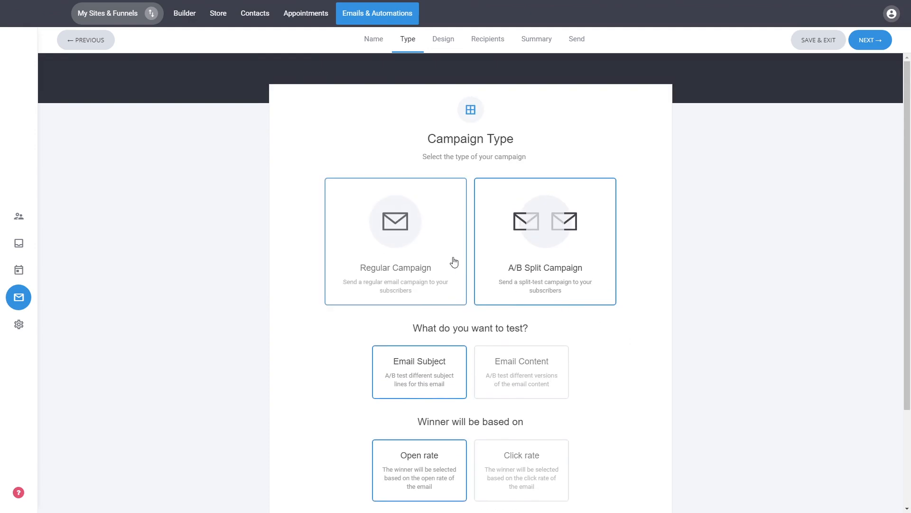
Set the campaign type to Regular Campaign and continue to the email design stage.
left_click(454, 264)
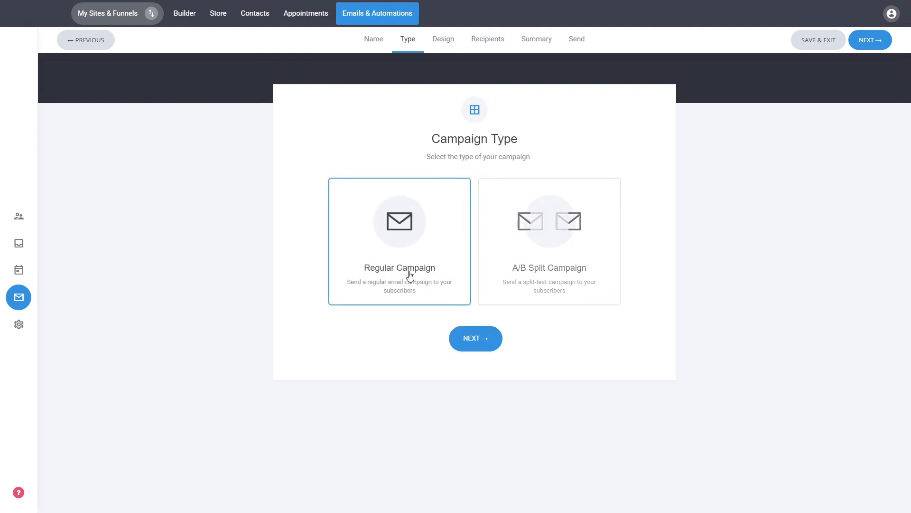
left_click(484, 345)
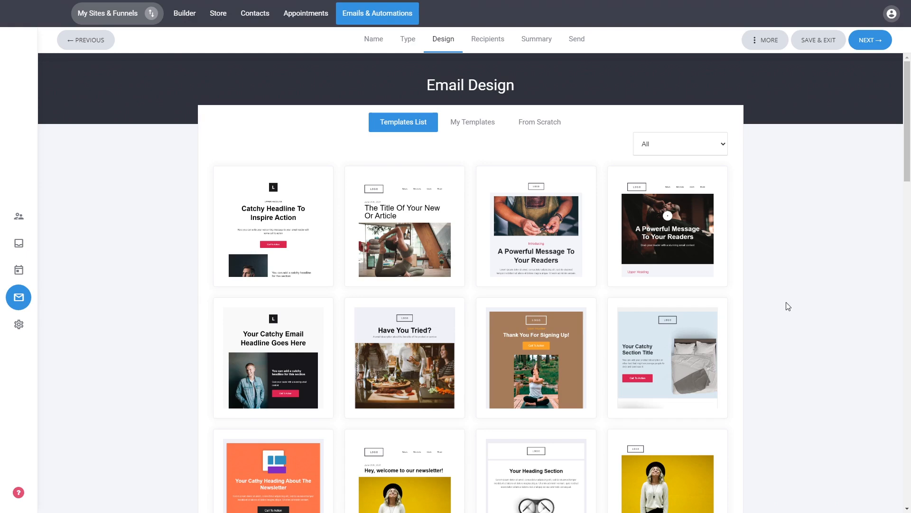
Browse the ready-made email templates and choose the one headed "Your Catchy Email Headline Goes Here".
scroll(888, 262, "down", 1)
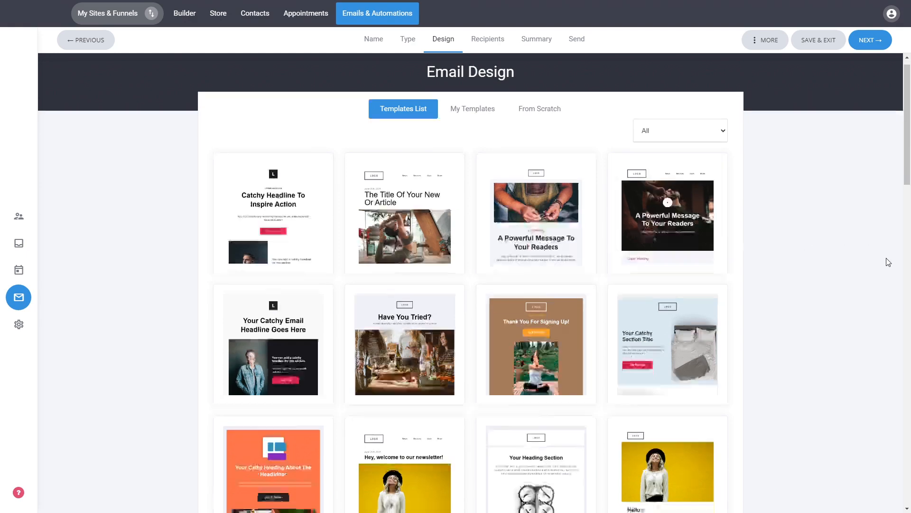
scroll(888, 262, "down", 5)
scroll(889, 262, "down", 4)
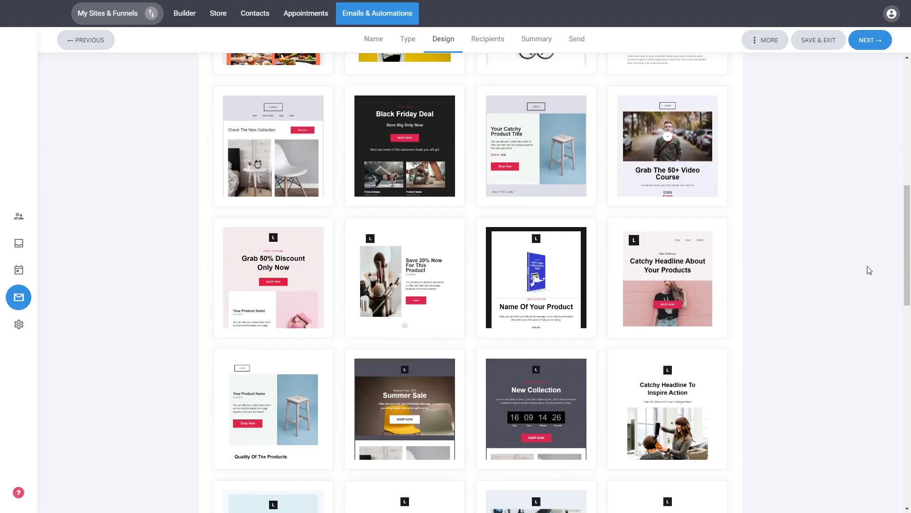
scroll(854, 268, "up", 8)
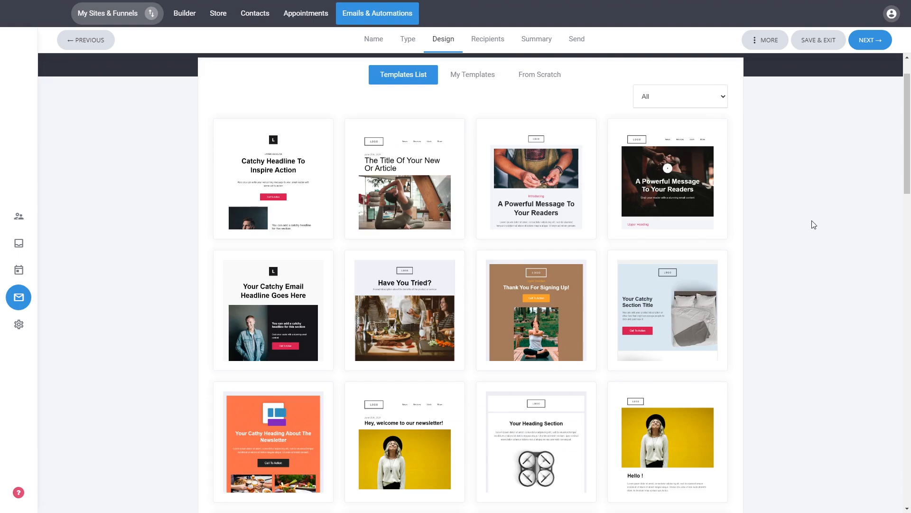
scroll(814, 218, "down", 10)
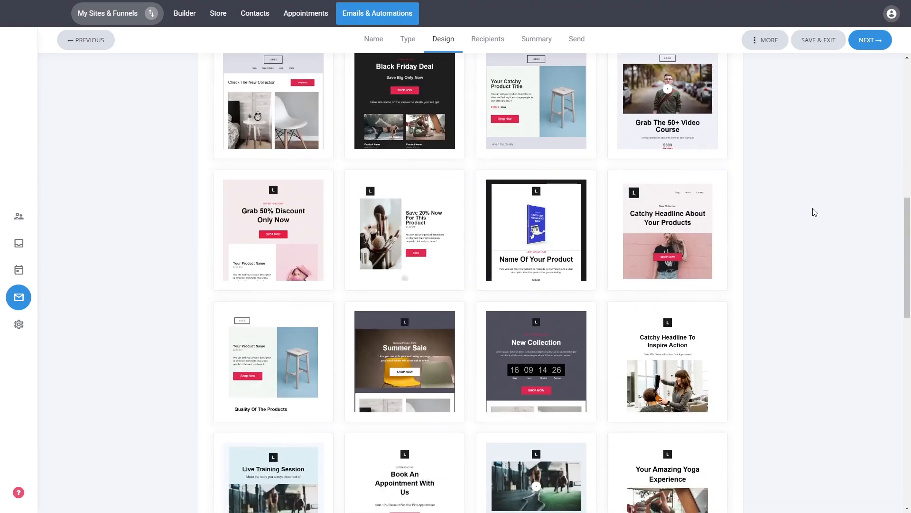
scroll(812, 213, "down", 6)
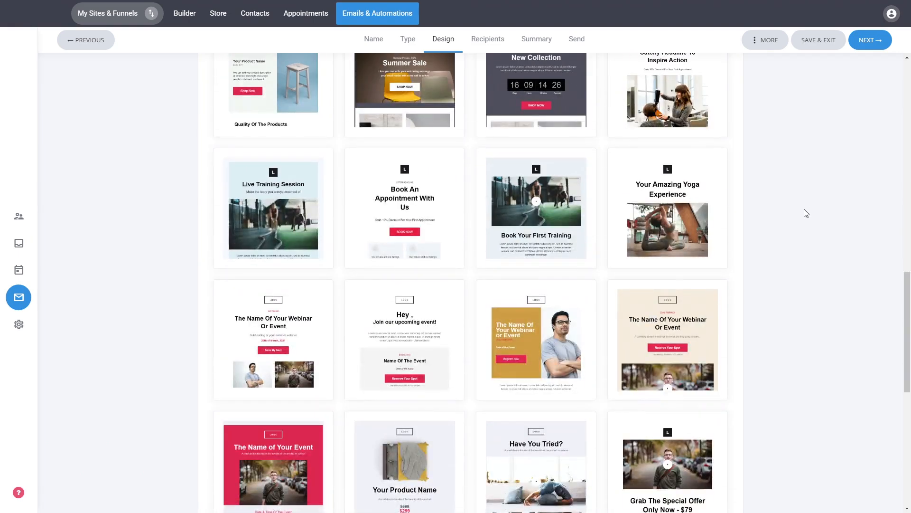
scroll(812, 211, "down", 9)
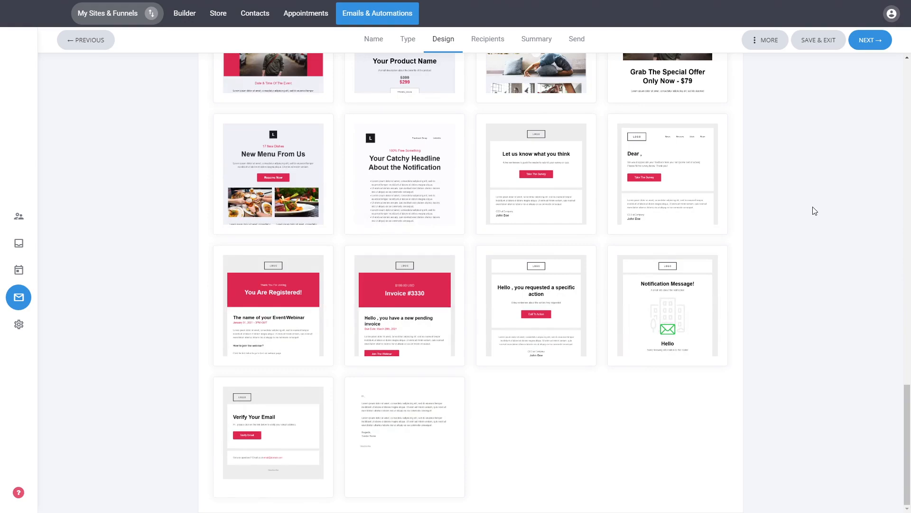
scroll(814, 211, "up", 20)
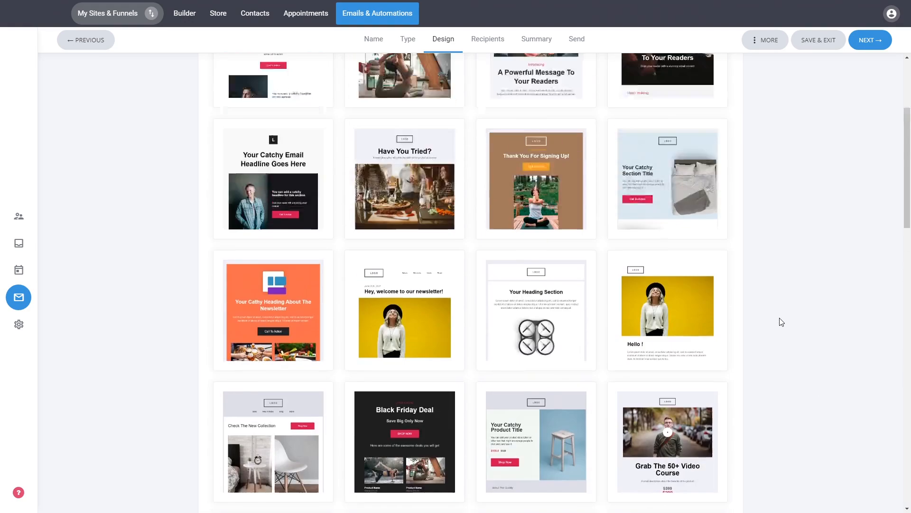
scroll(781, 321, "up", 3)
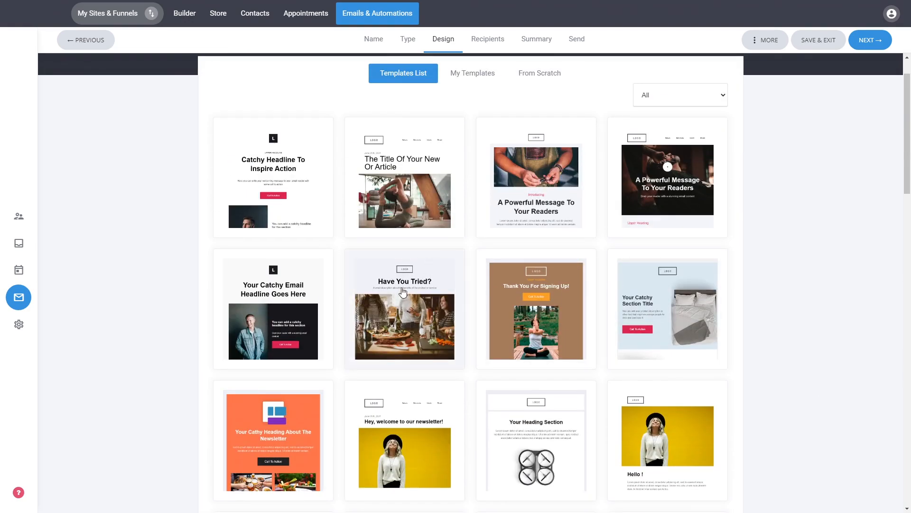
left_click(280, 279)
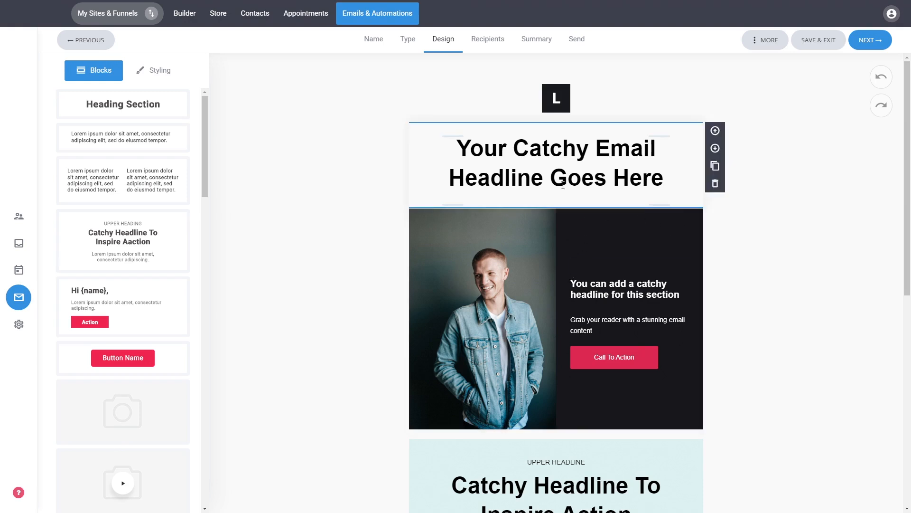
Insert the first_name CRM property at the end of the main headline, separated from the text before it.
double_click(568, 154)
left_click(567, 154)
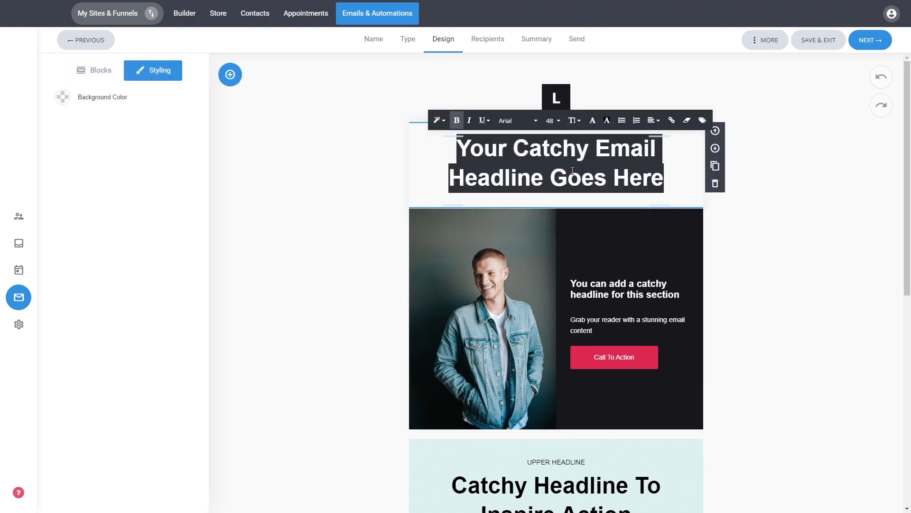
left_click(654, 180)
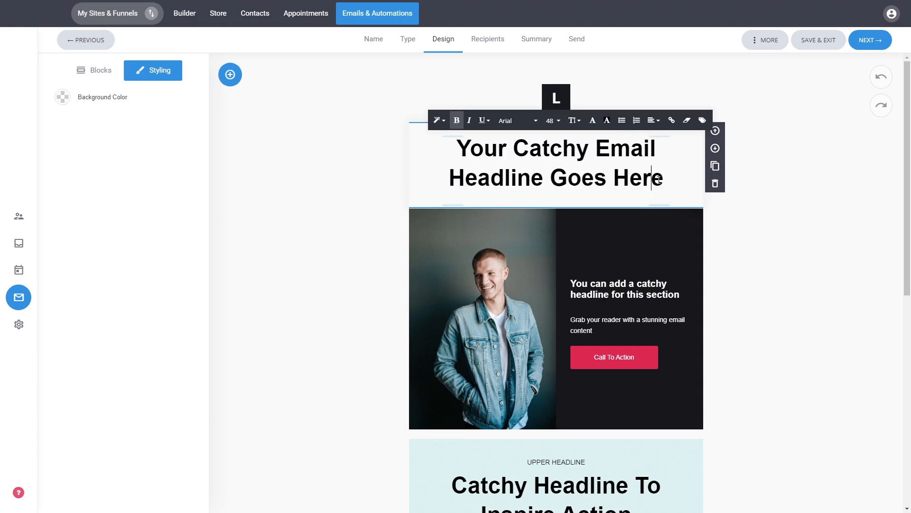
left_click(703, 122)
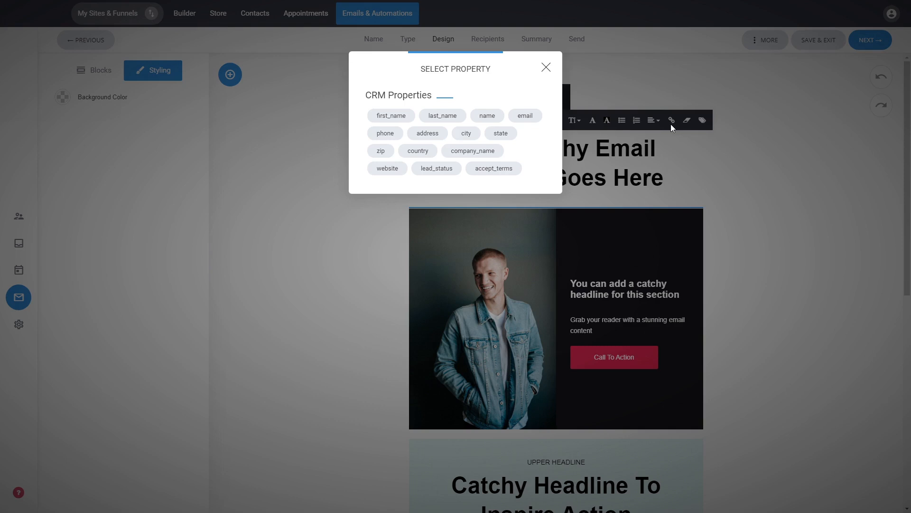
left_click(404, 116)
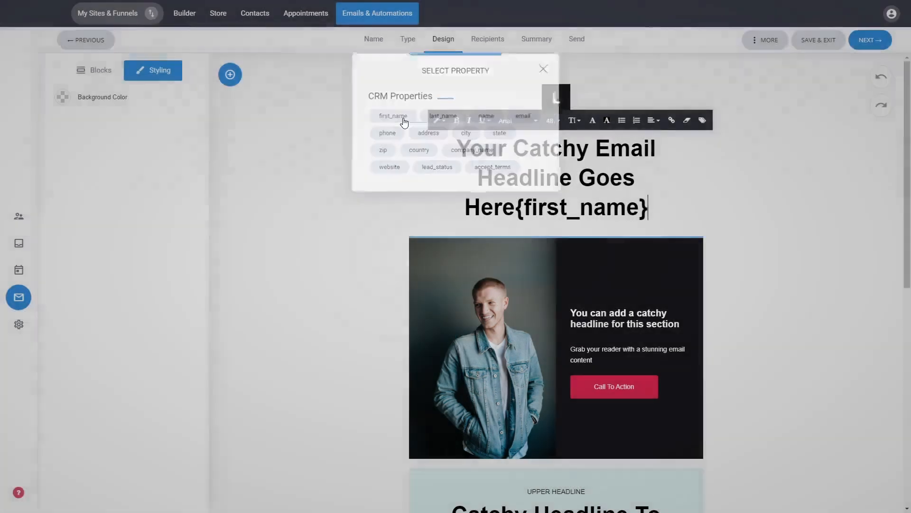
left_click(518, 208)
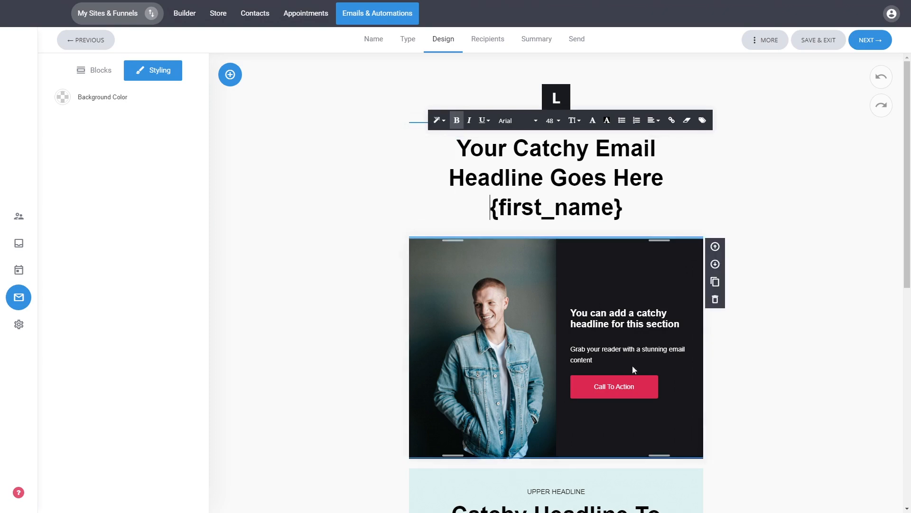
left_click(788, 346)
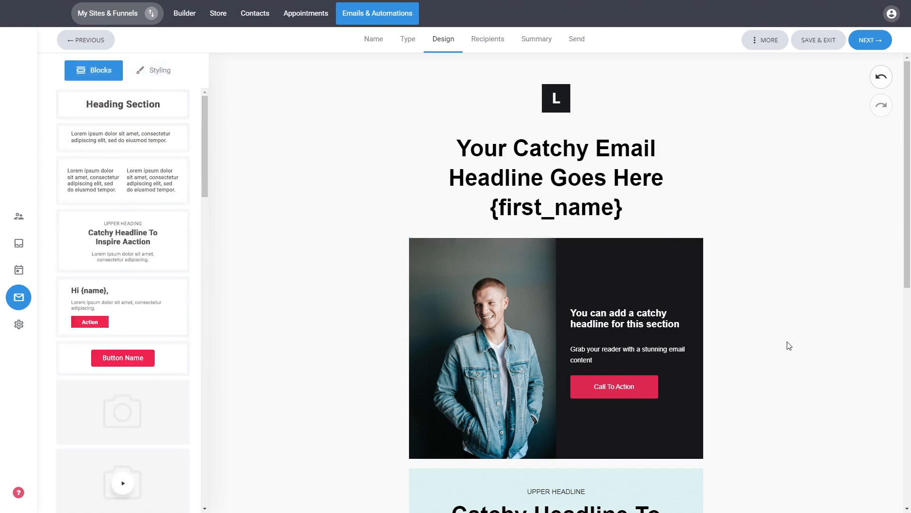
Change the Call To Action button's background color to blue 2755DE in the section with the man's photo.
left_click(523, 283)
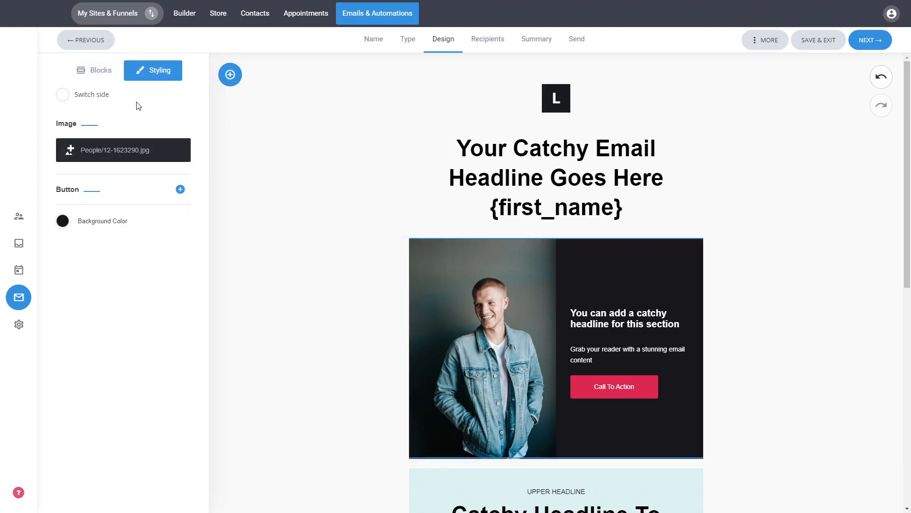
left_click(163, 189)
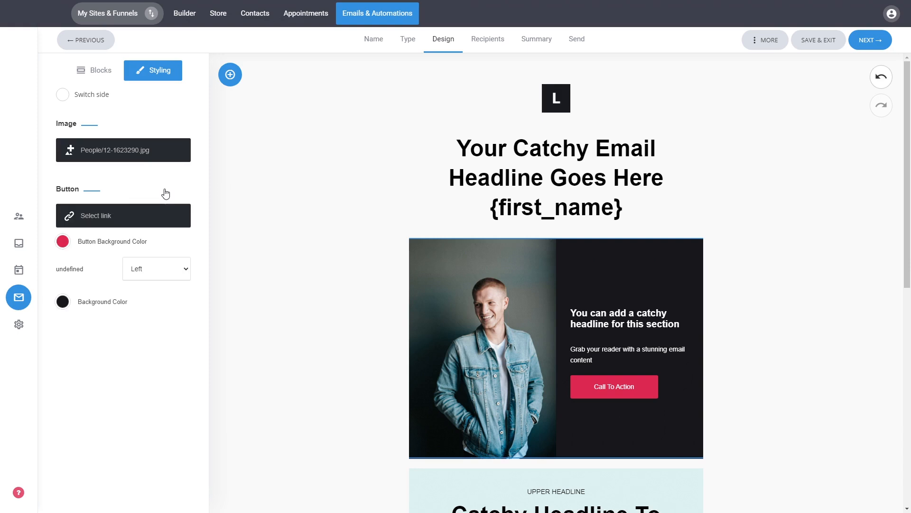
left_click(63, 241)
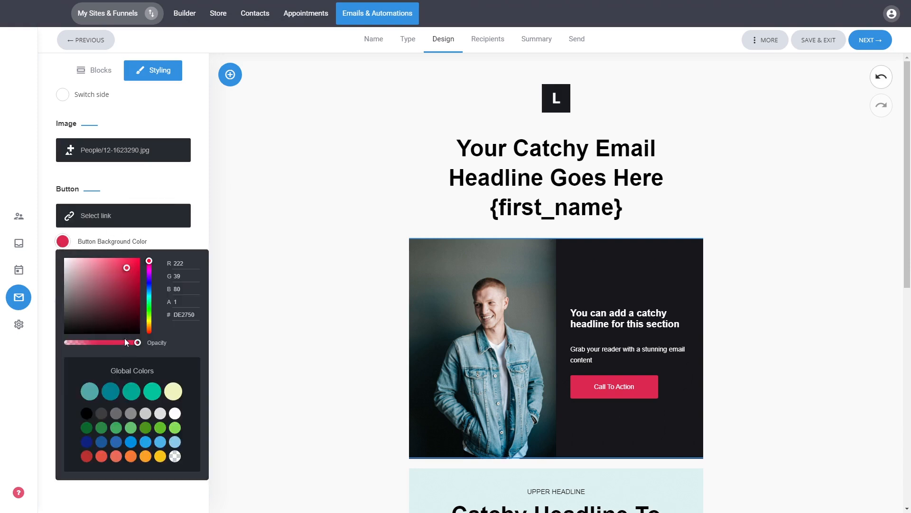
left_click(149, 286)
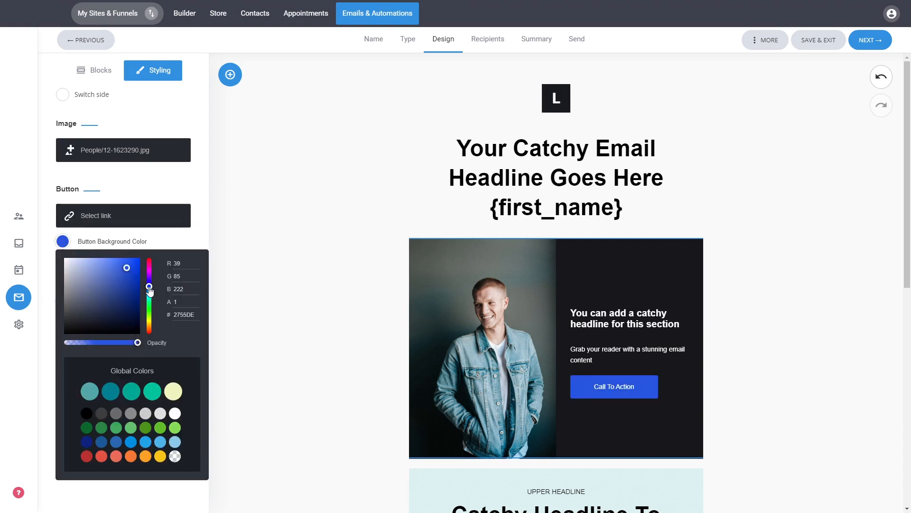
left_click(172, 190)
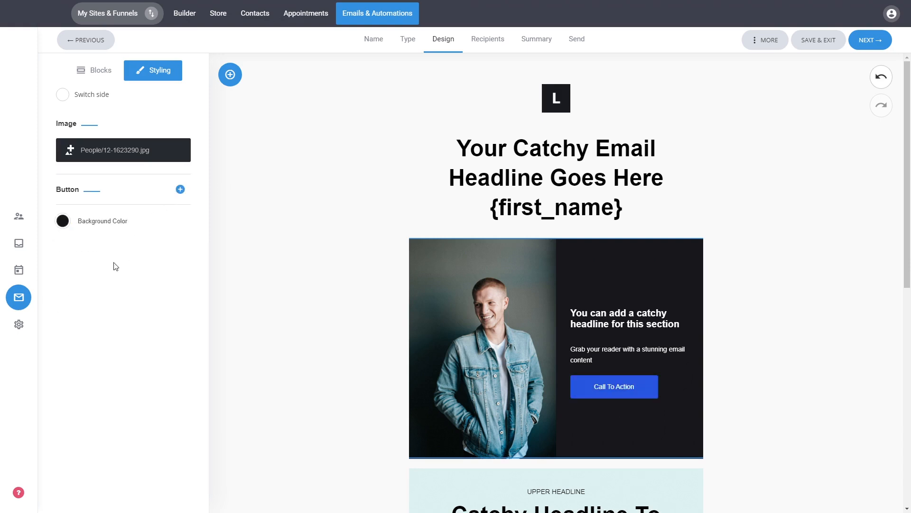
Set the photo section's background color to the muted purple 8A8AAF.
left_click(62, 221)
left_click_drag(75, 286, 82, 262)
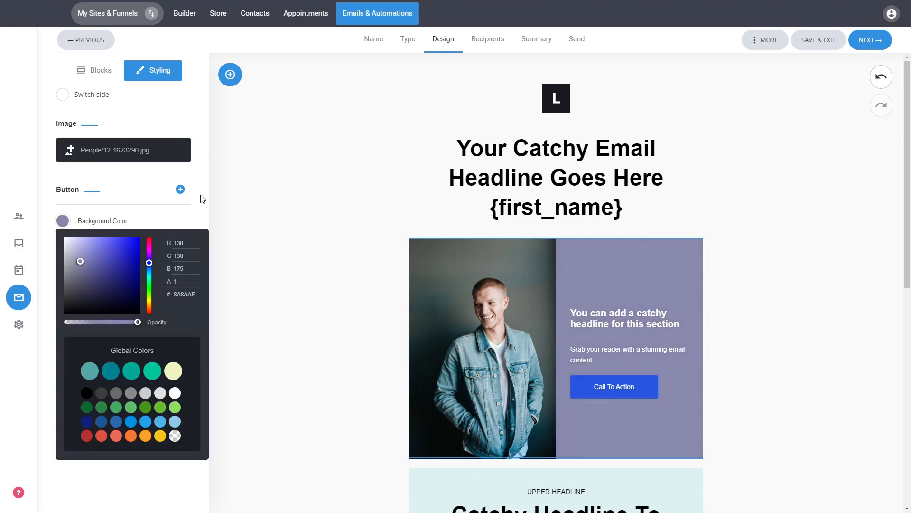
left_click(167, 193)
left_click(167, 192)
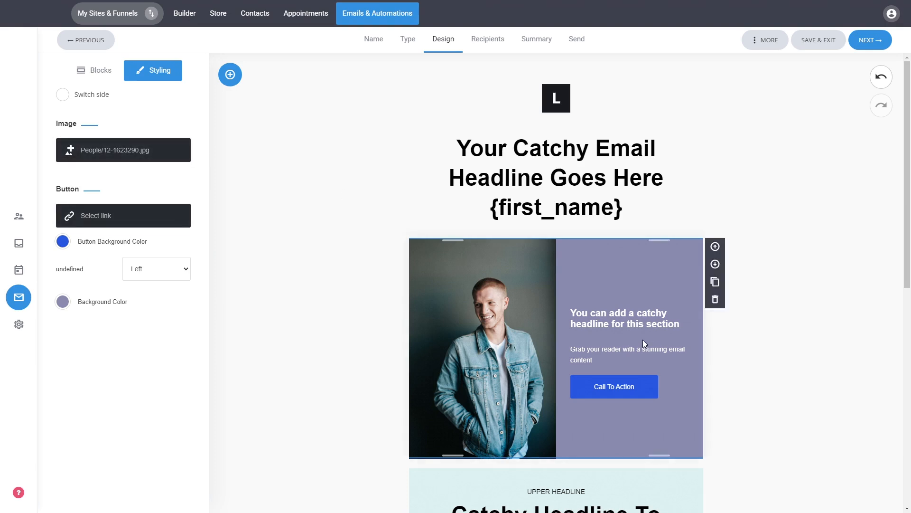
left_click_drag(680, 325, 571, 313)
left_click(571, 313)
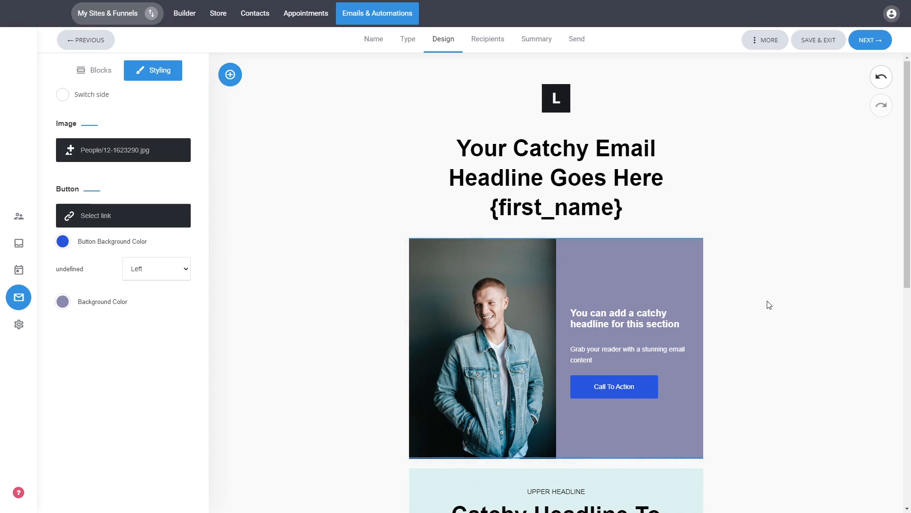
left_click(799, 307)
Add a button block between the light blue and the beige "Catchy Headline To Inspire Action" sections.
scroll(790, 302, "down", 5)
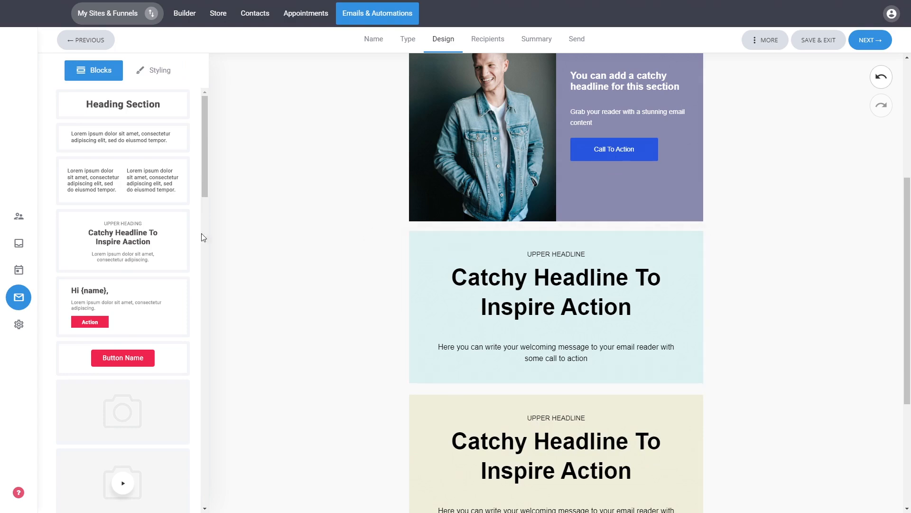
scroll(119, 231, "down", 5)
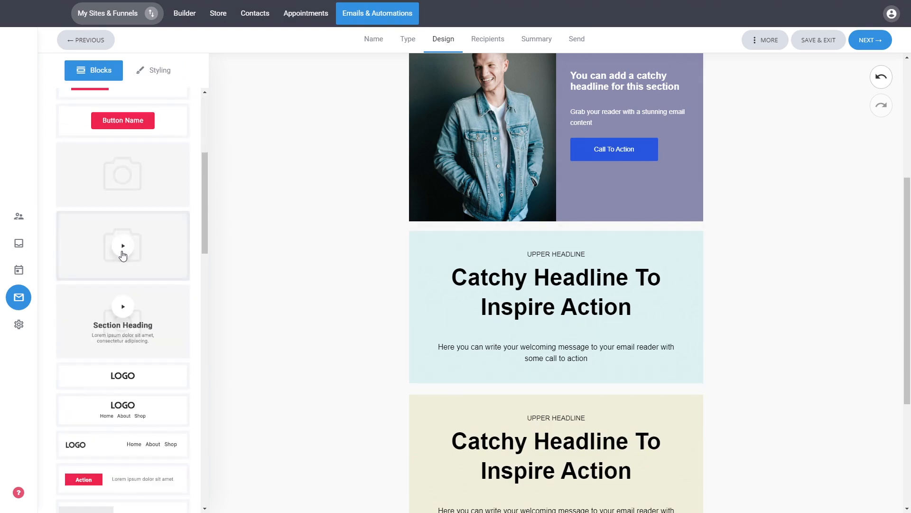
scroll(137, 380, "up", 5)
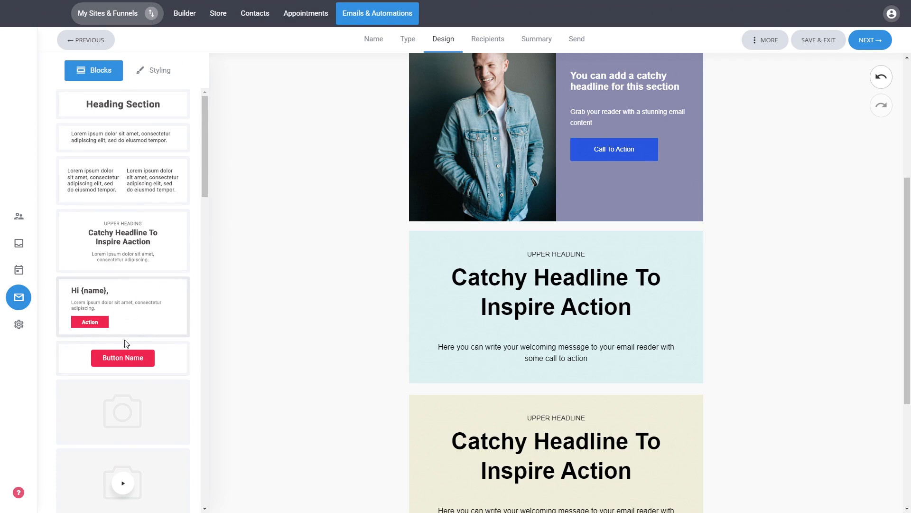
left_click_drag(148, 364, 542, 397)
left_click(550, 395)
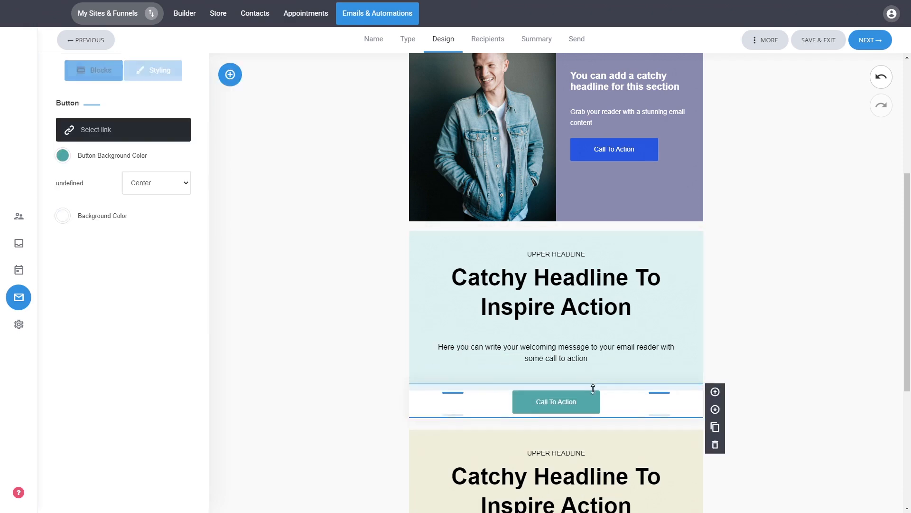
Increase the spacing above the button in the new button block and deselect the block.
left_click_drag(589, 396, 607, 392)
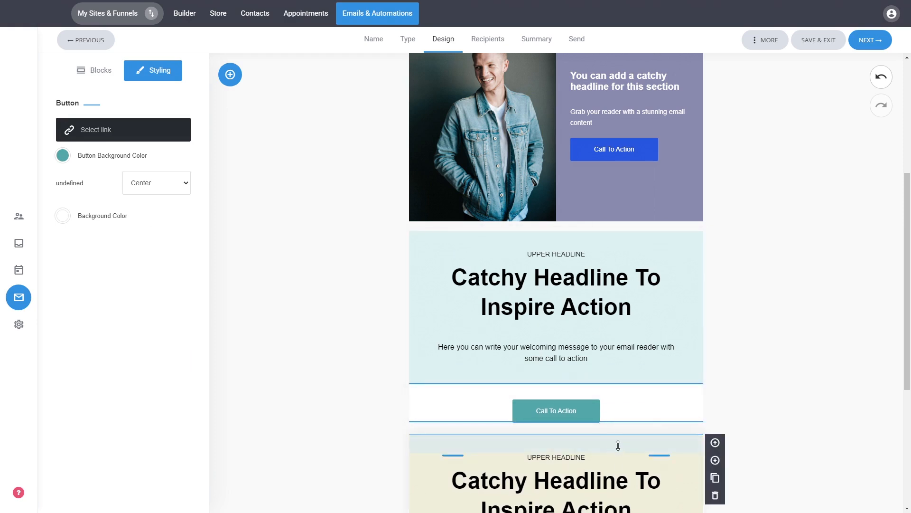
left_click(608, 431)
left_click(803, 445)
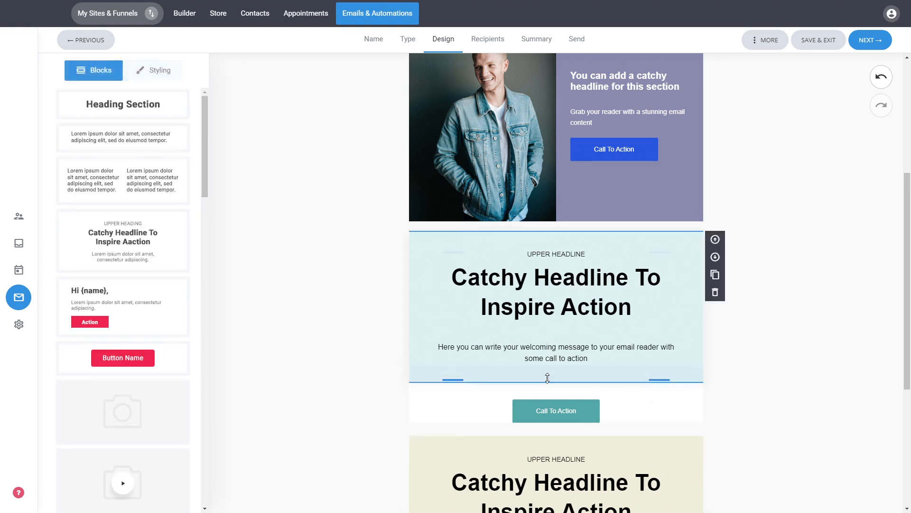
Look over the whole email layout in the editor and open its preview.
scroll(759, 308, "down", 1)
scroll(760, 308, "down", 5)
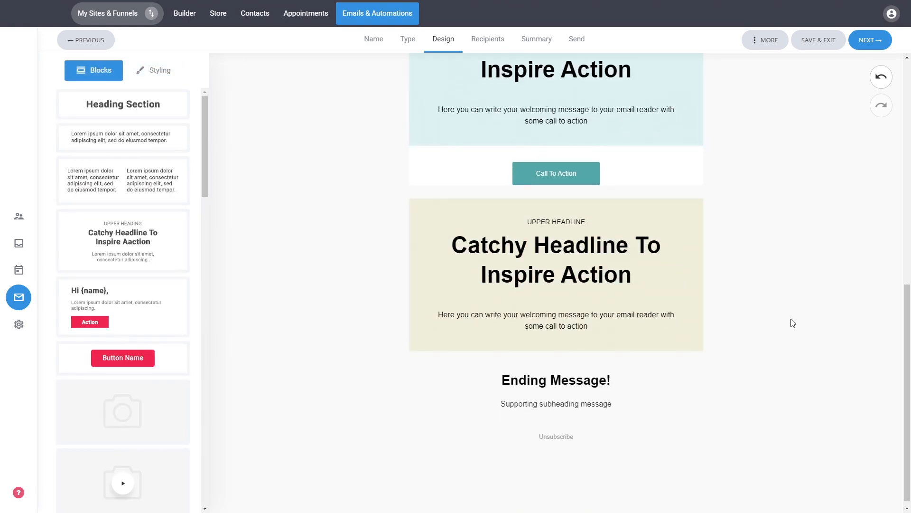
scroll(792, 318, "up", 6)
scroll(792, 314, "up", 4)
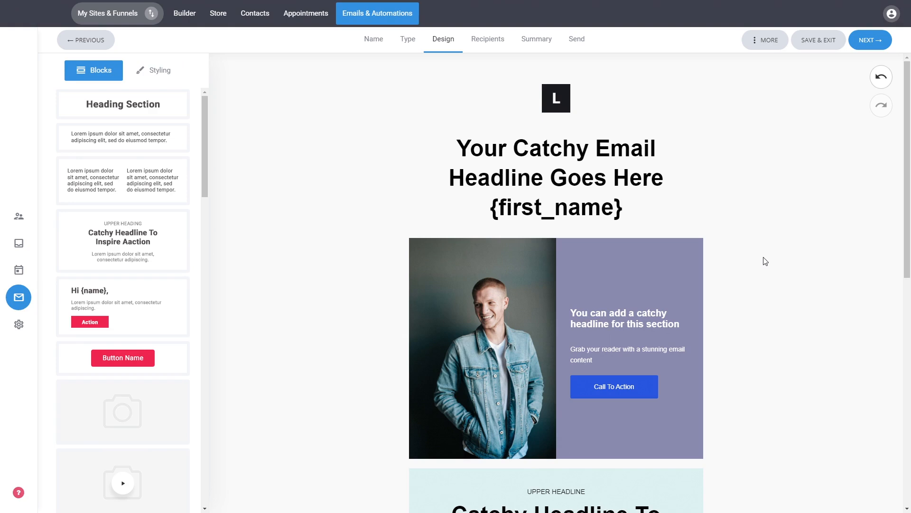
left_click(764, 41)
left_click(775, 72)
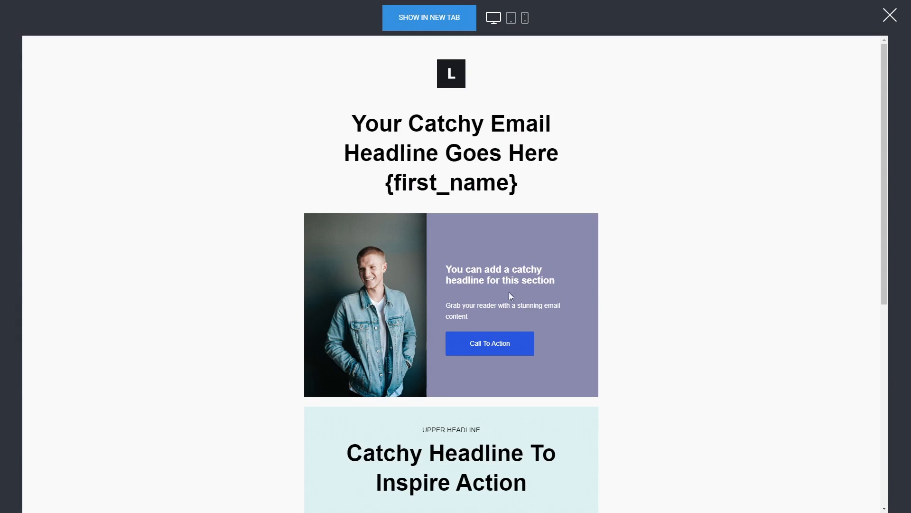
Check the email preview in tablet and phone views, and close the preview.
left_click(511, 18)
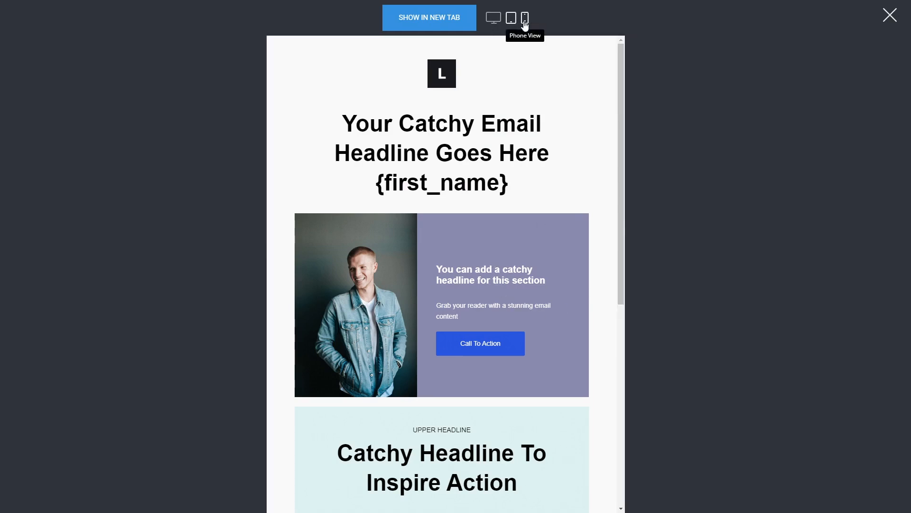
left_click(525, 18)
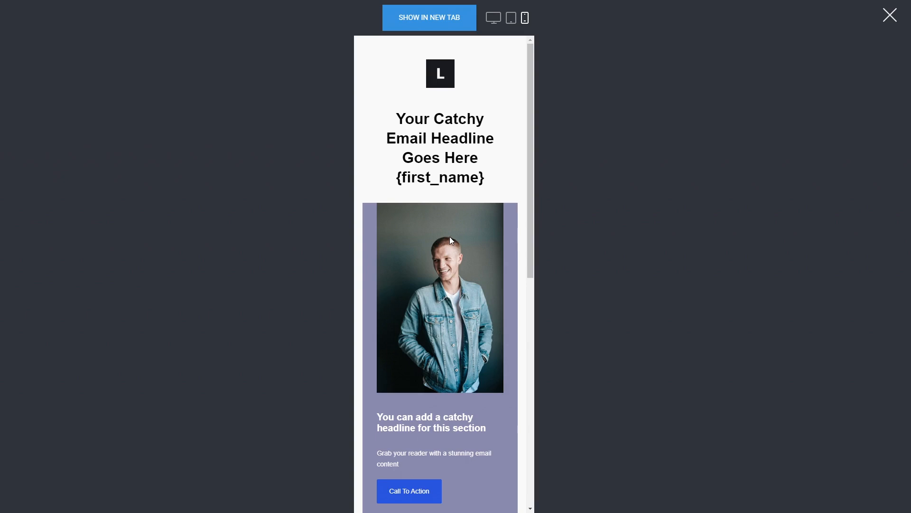
scroll(449, 238, "down", 5)
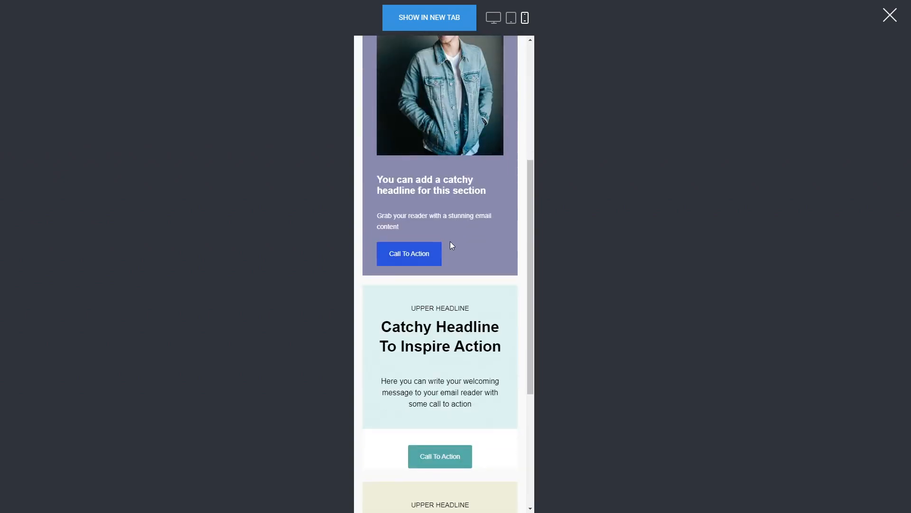
scroll(450, 241, "up", 5)
left_click(890, 15)
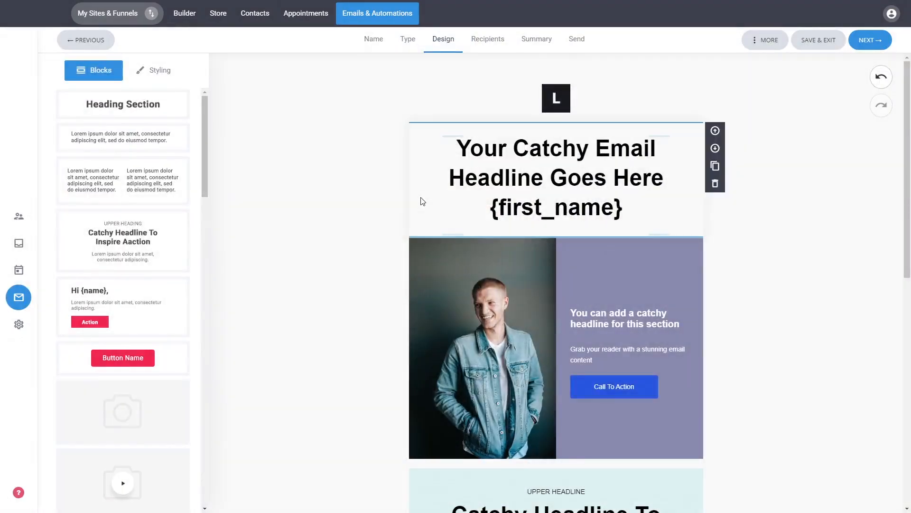
left_click(761, 44)
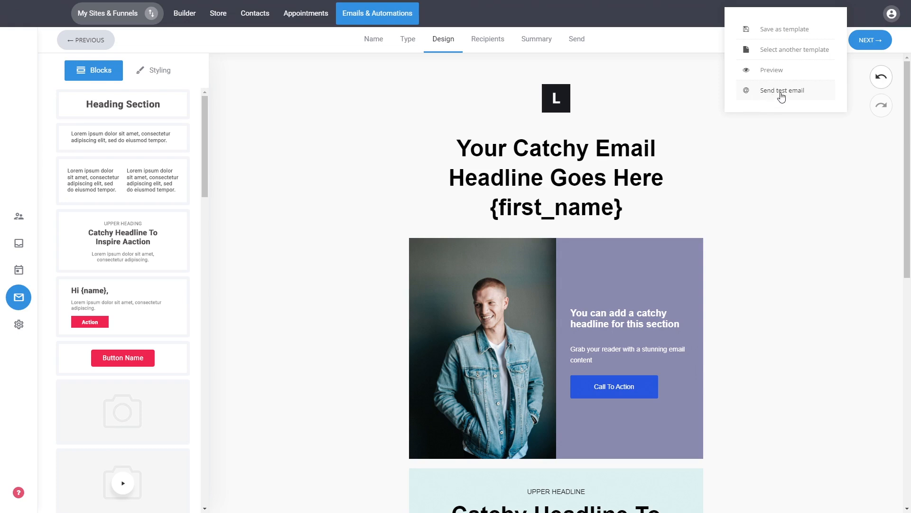
left_click(769, 207)
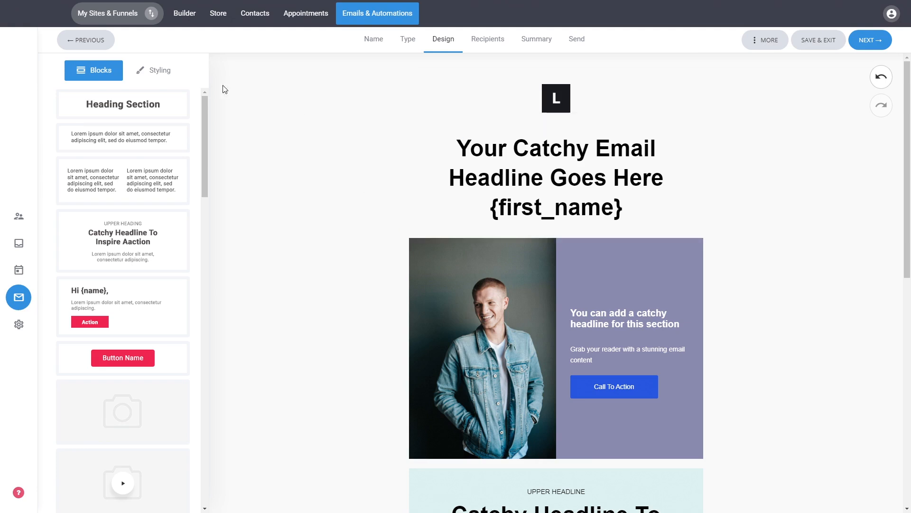
Set the email's global background color to light cyan D5F5F5 and its global width to 630px.
left_click(152, 72)
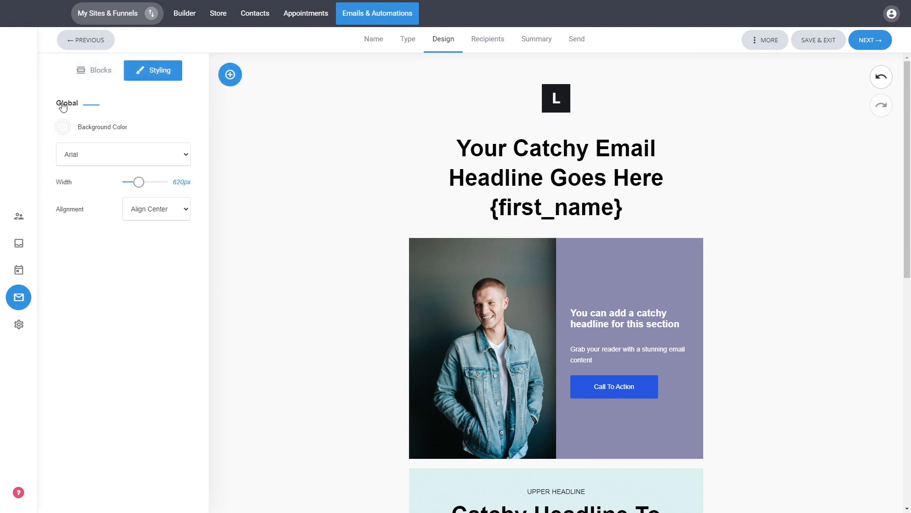
left_click(62, 127)
left_click(74, 147)
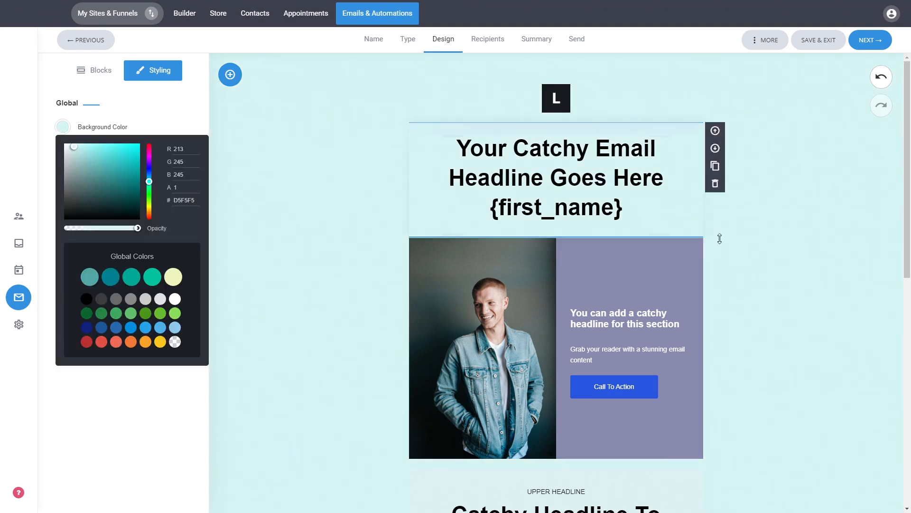
left_click(180, 112)
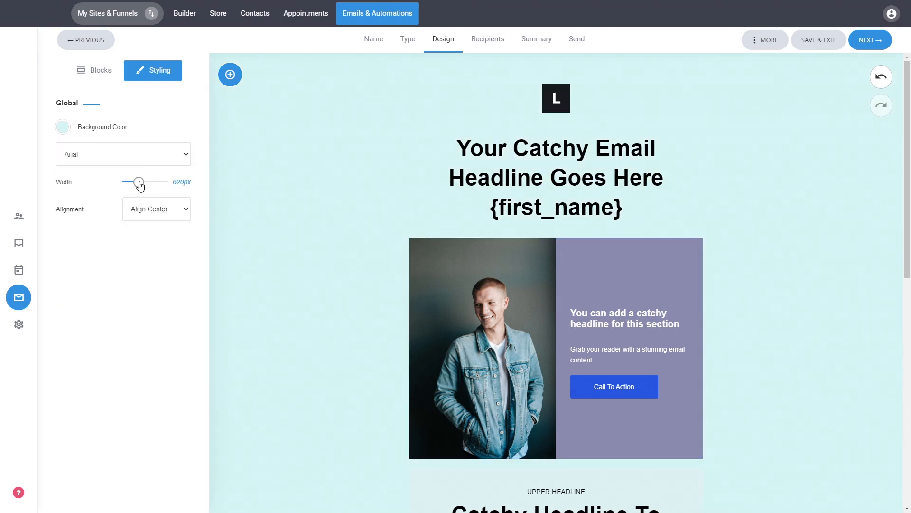
mouse_move(138, 182)
left_mouse_down()
mouse_move(147, 183)
mouse_move(139, 184)
left_mouse_up()
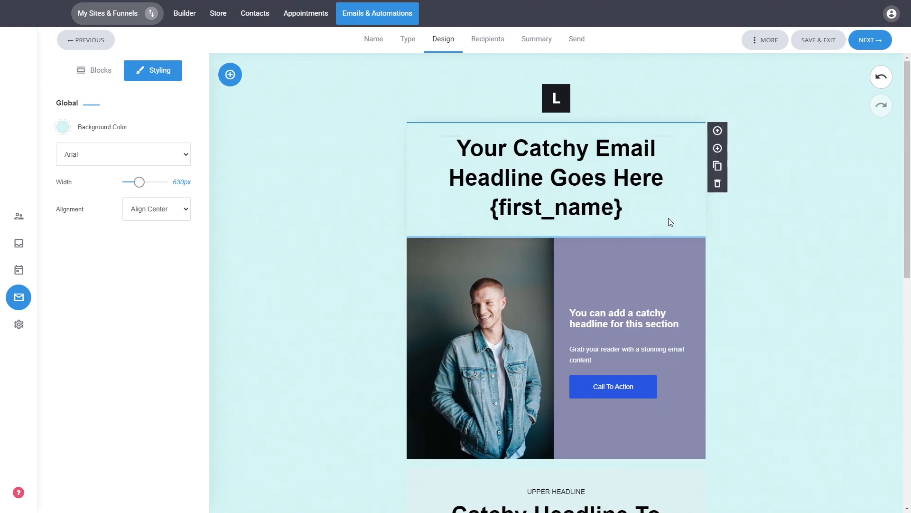
Select the Default list as the campaign's audience and proceed to the campaign settings summary.
left_click(866, 47)
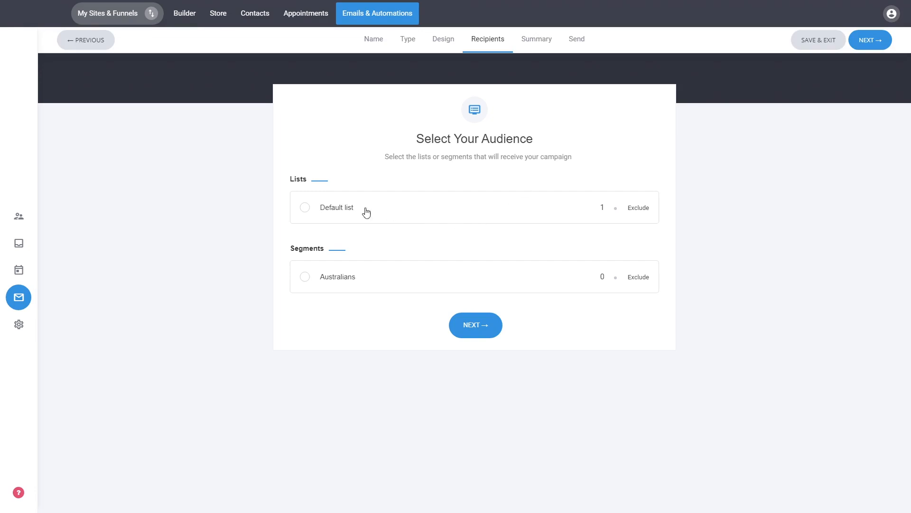
left_click(337, 209)
left_click(481, 322)
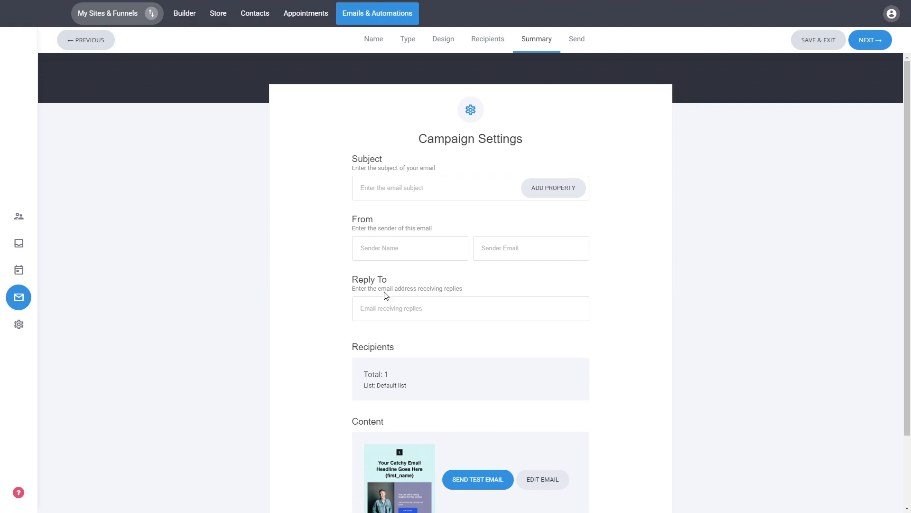
scroll(669, 302, "down", 2)
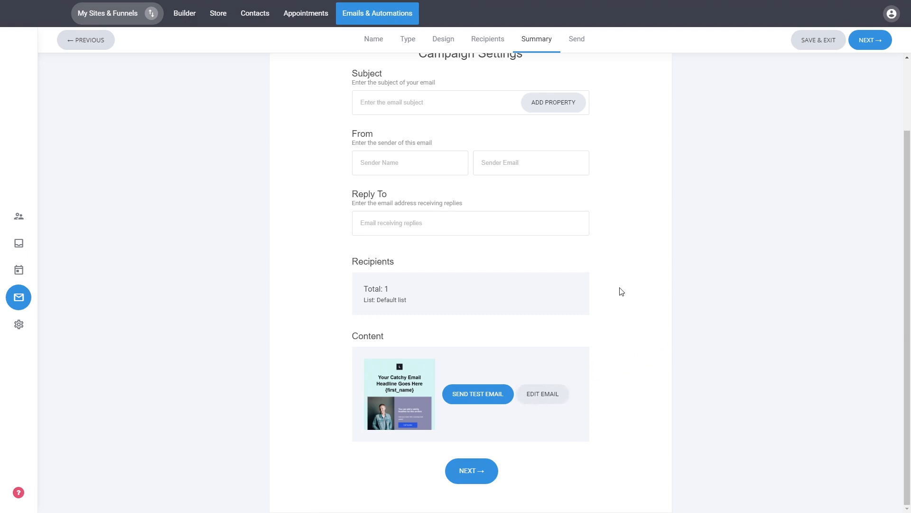
scroll(622, 291, "up", 2)
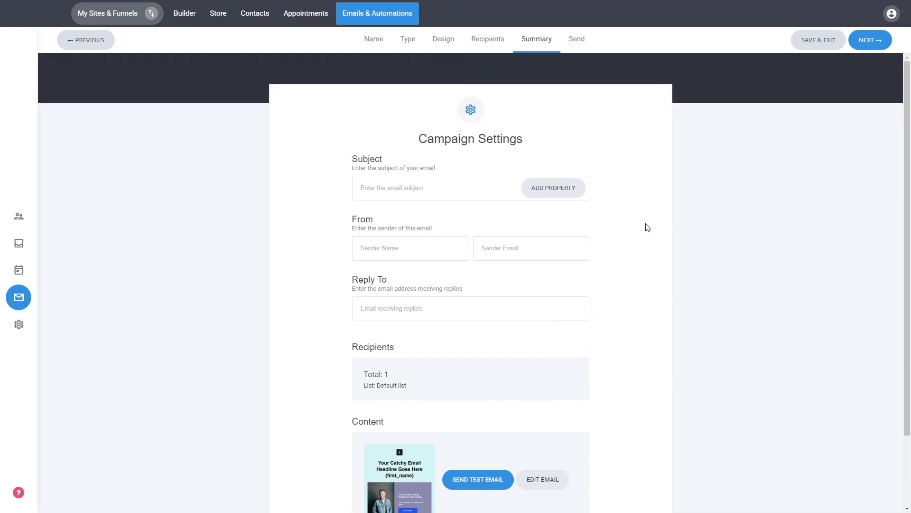